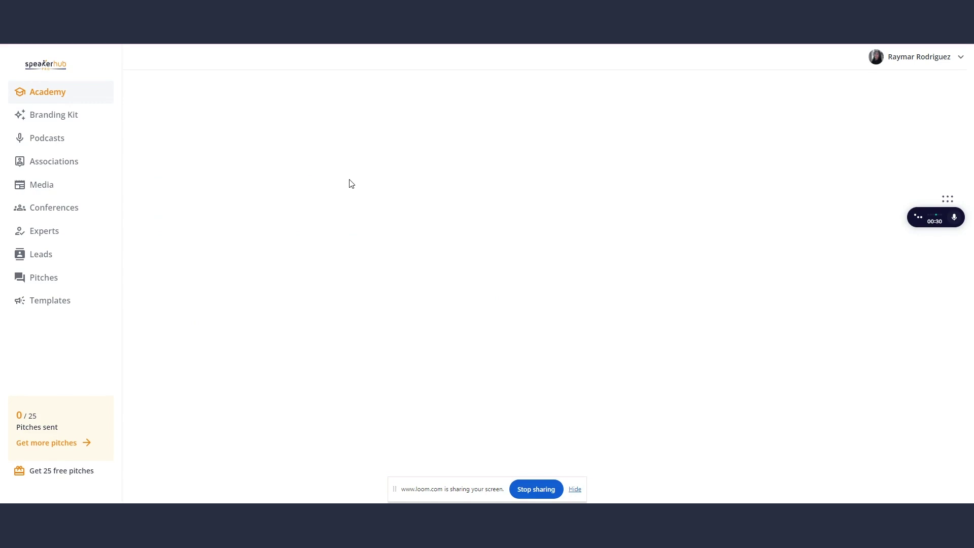
Open the Branding Kit section from the left sidebar
left_click(44, 120)
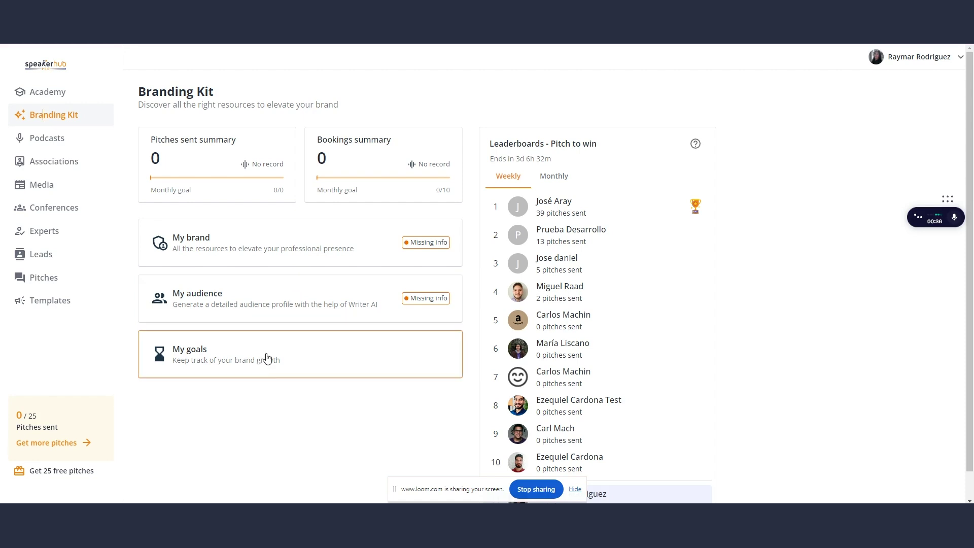
Open the My brand page and look over the existing three-paragraph bio
left_click(256, 251)
scroll(256, 247, "down", 2)
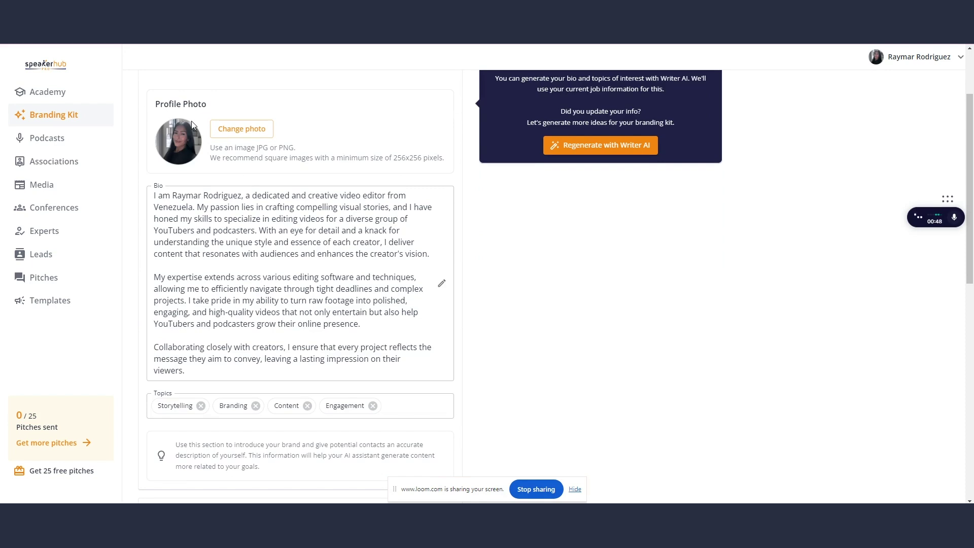
scroll(241, 419, "up", 1)
left_click_drag(241, 420, 153, 246)
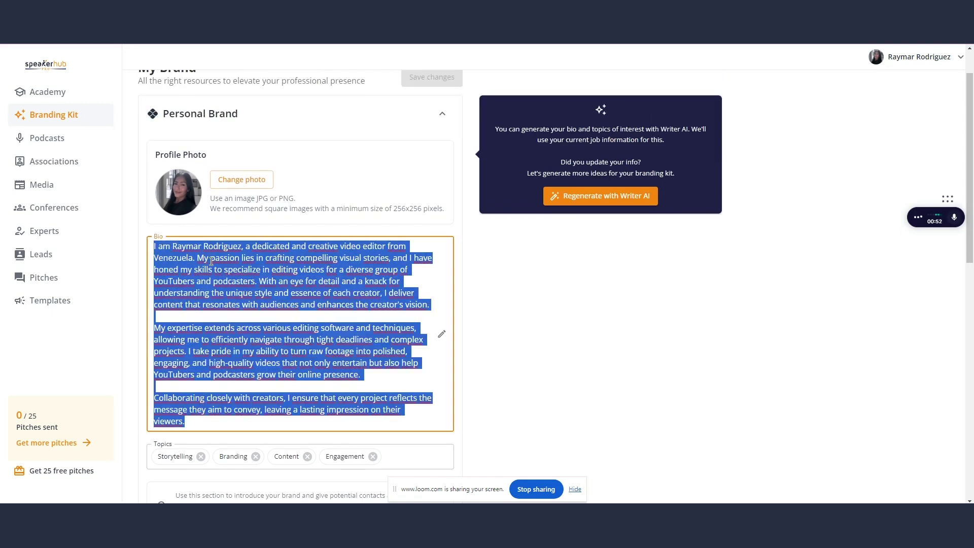
left_click(211, 260)
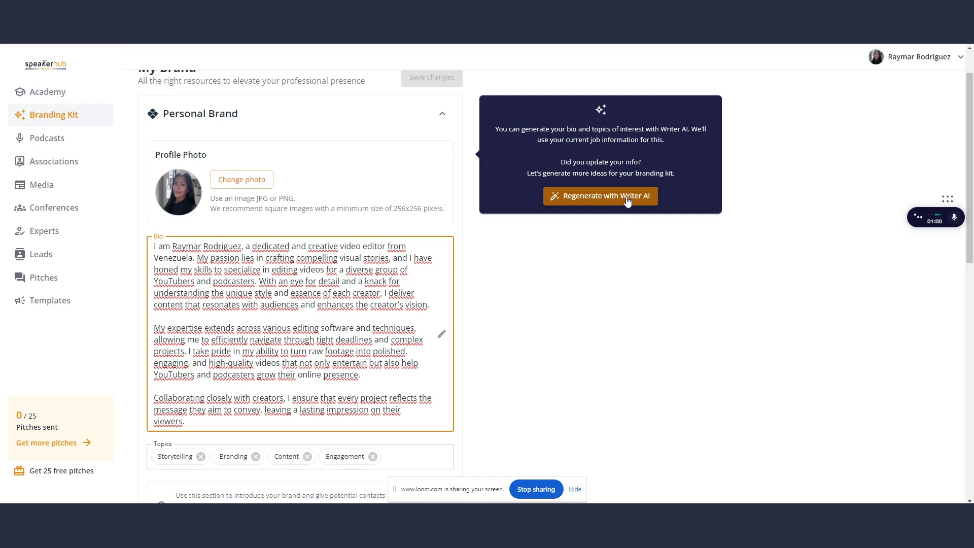
Regenerate the bio with Writer AI and delete the 'In my role' sentence
left_click(628, 200)
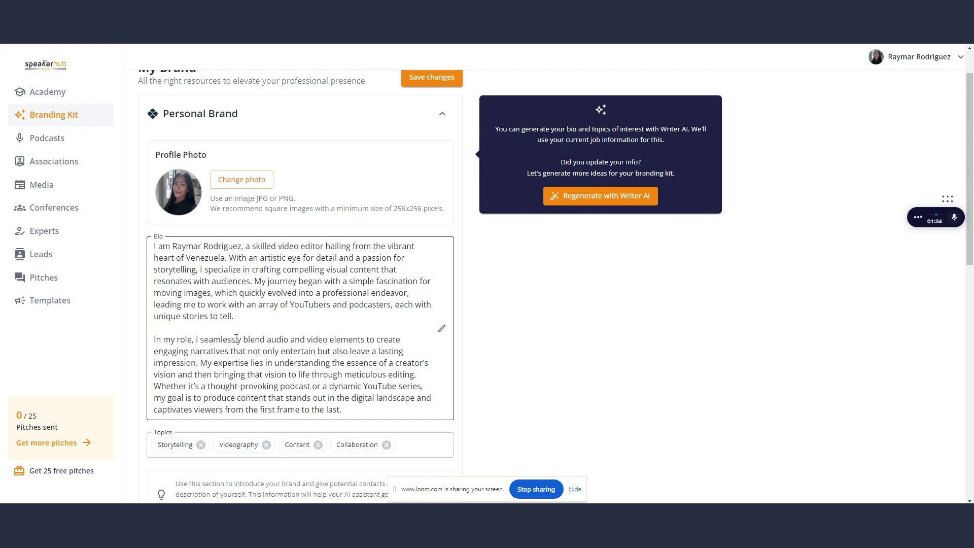
left_click_drag(201, 363, 154, 340)
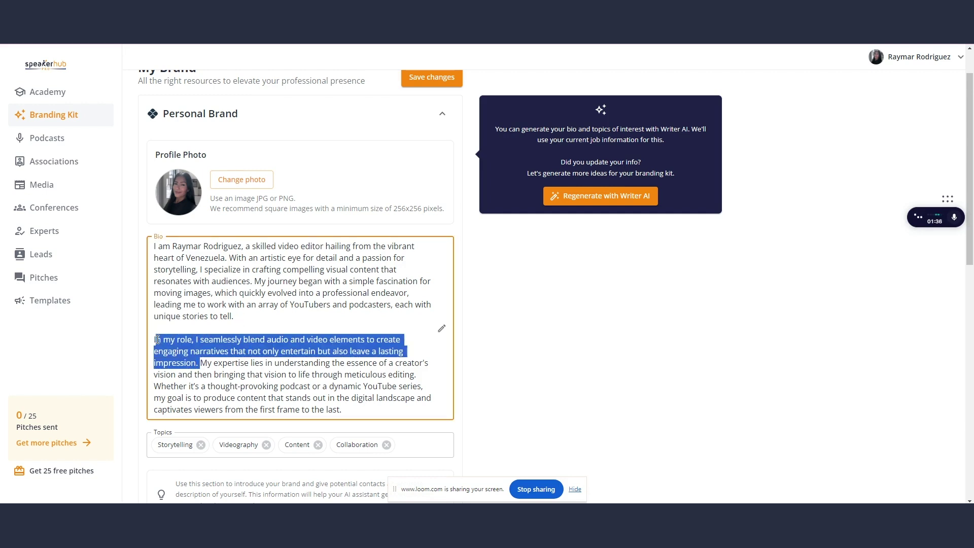
key("BackSpace")
Remove the 'My journey began' paragraph and its blank line, leaving two bio paragraphs
left_click(319, 350)
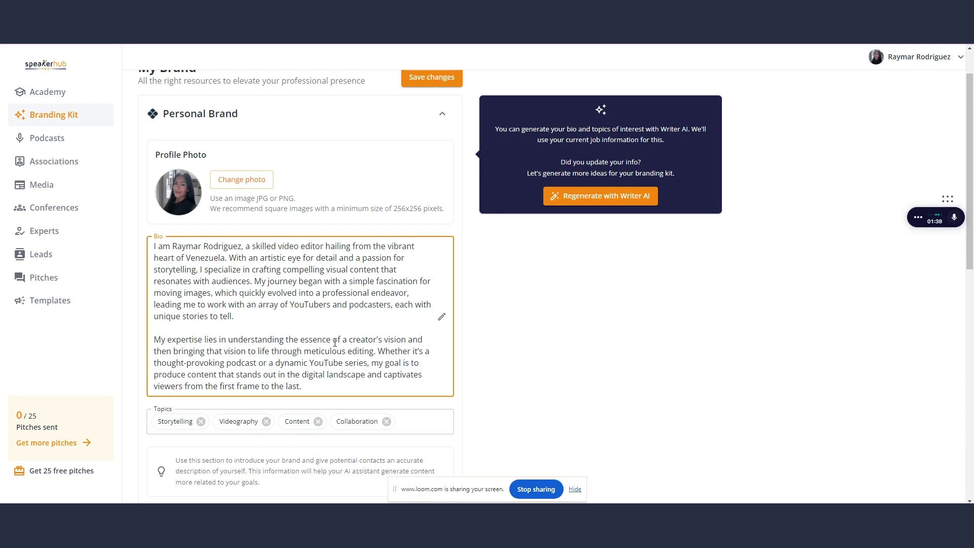
left_click(255, 282)
key("Return")
key("Return")
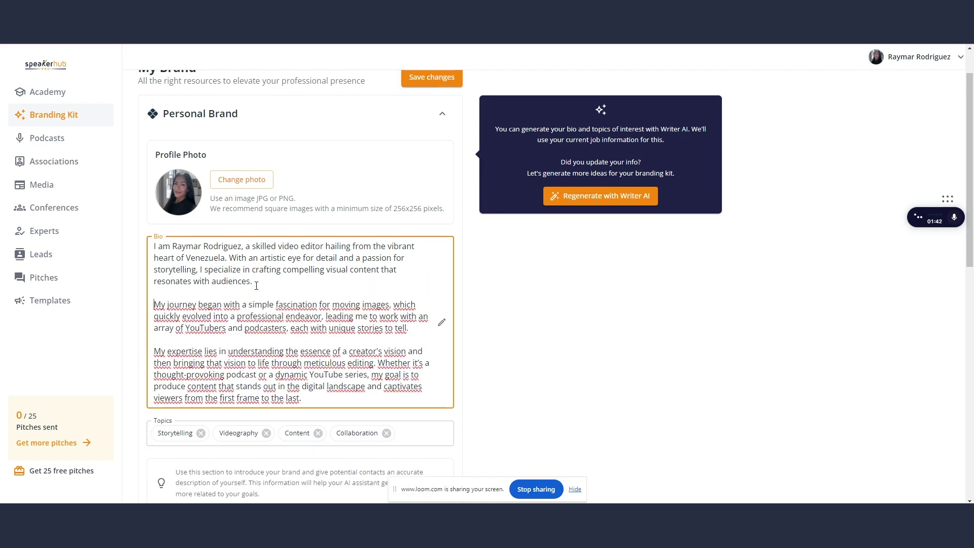
left_click_drag(409, 328, 154, 297)
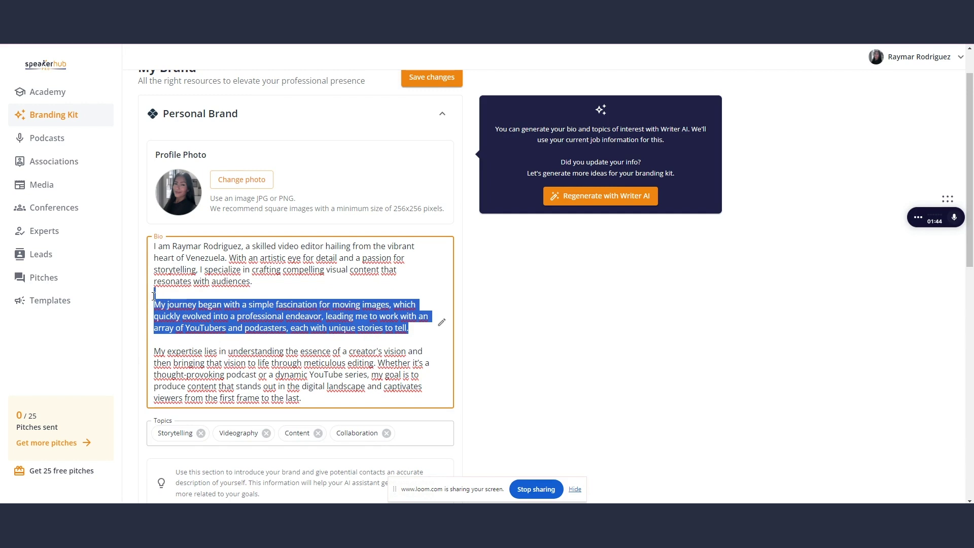
key("BackSpace")
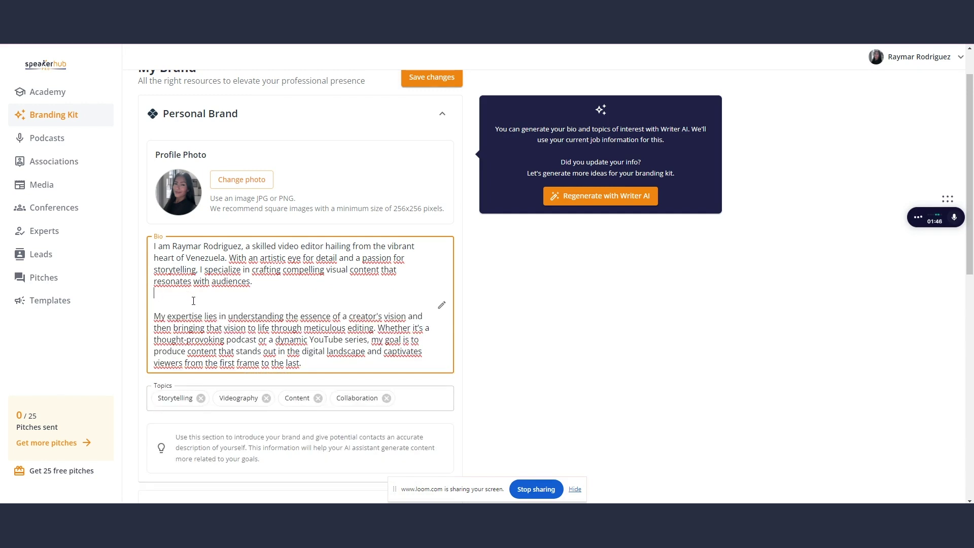
key("BackSpace")
scroll(153, 320, "down", 1)
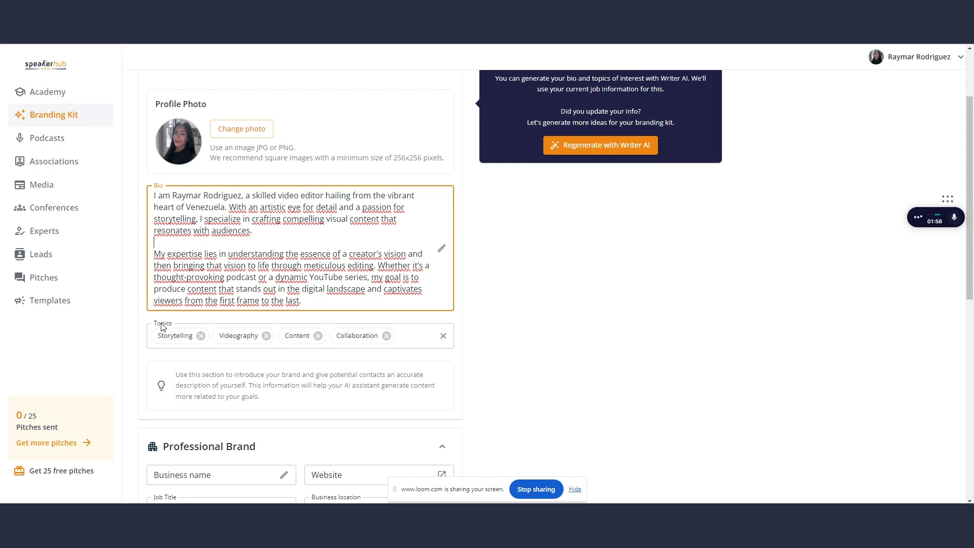
Add Arts, 'Video content' and 'social media' to the brand topics
left_click(427, 330)
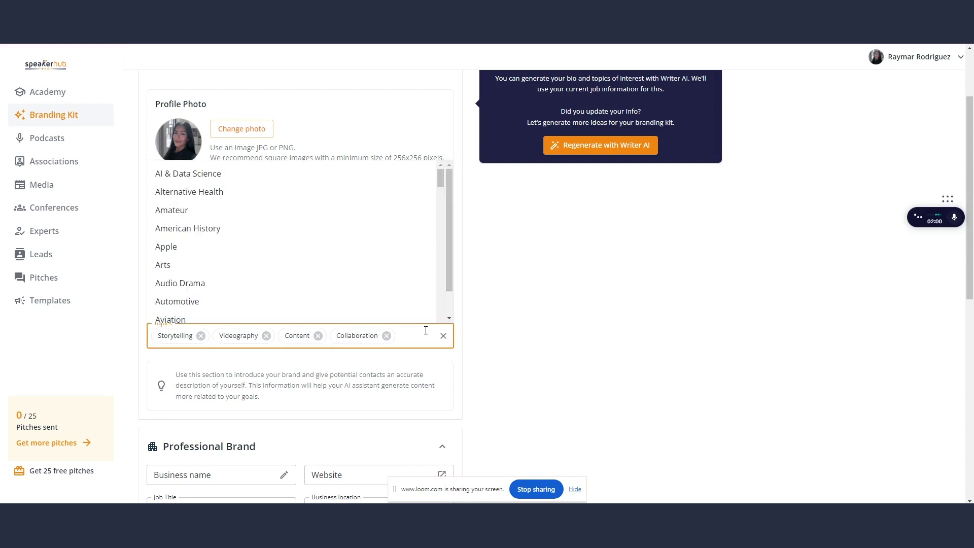
left_click(246, 268)
type("vid")
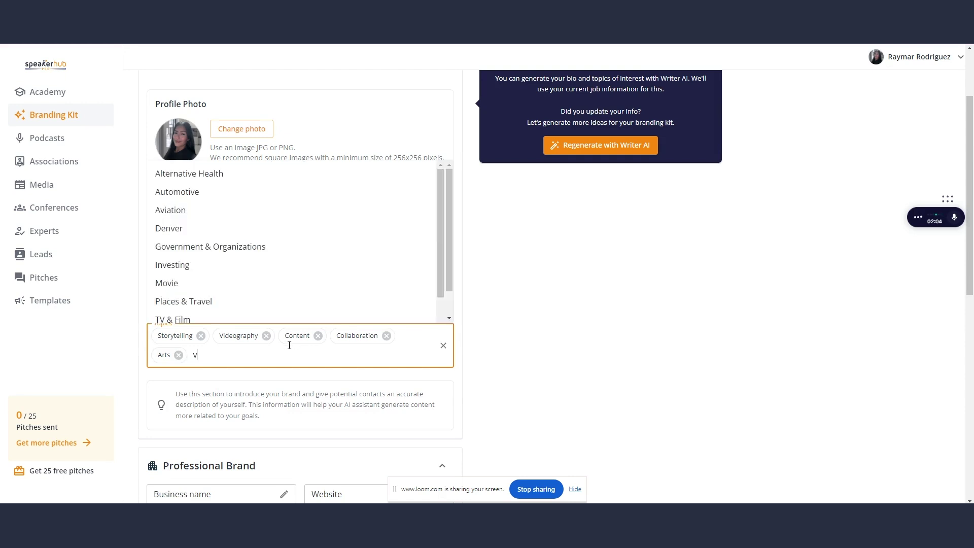
key("BackSpace")
key("BackSpace")
type("ideo content")
key("Return")
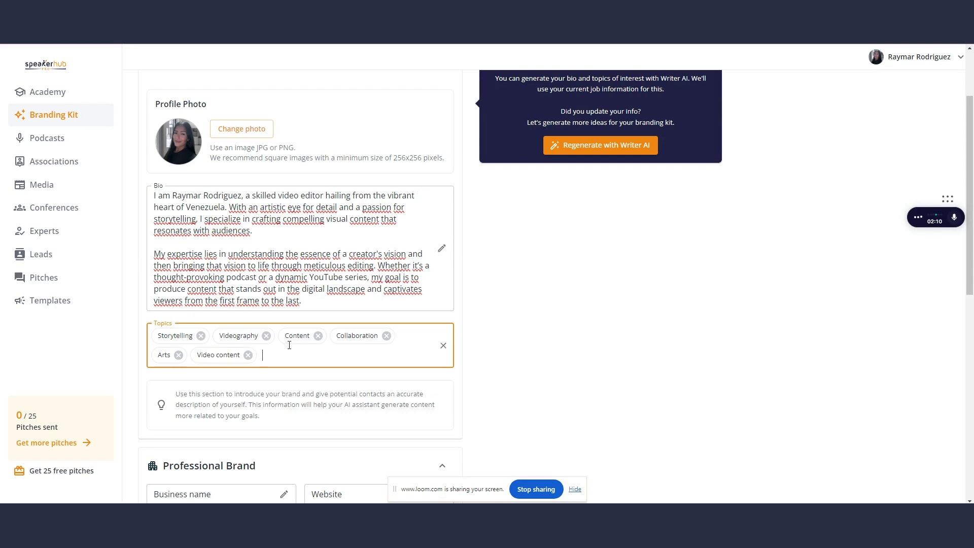
type("social media")
key("Return")
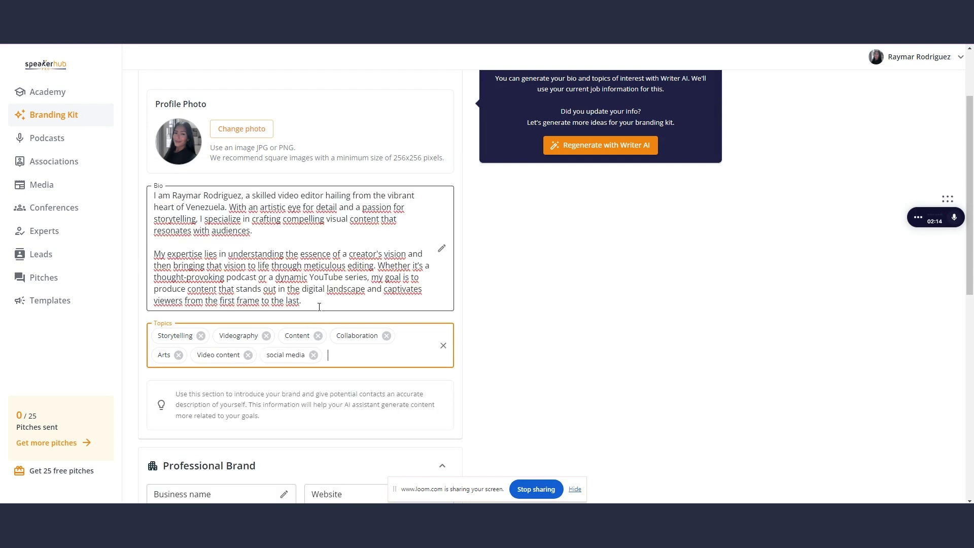
scroll(324, 304, "down", 5)
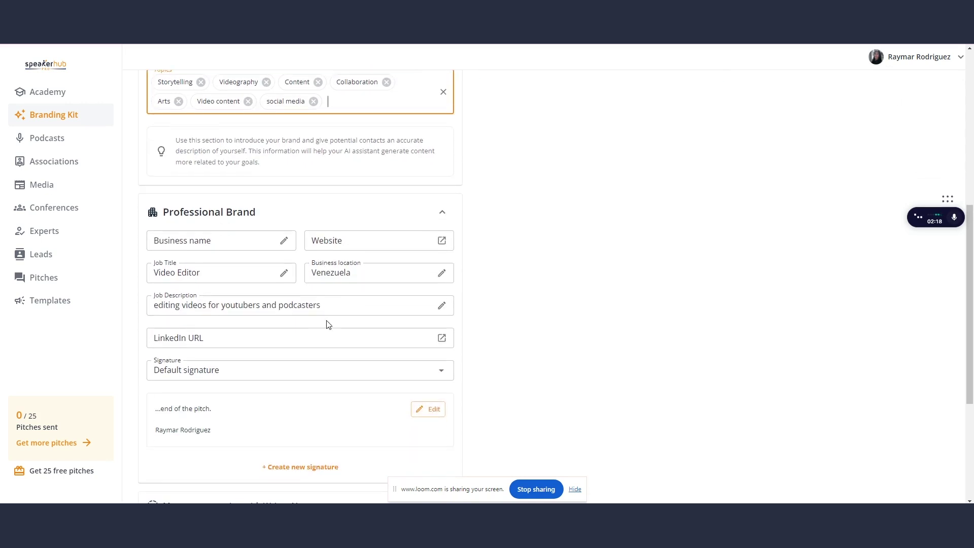
Set the Professional Brand business name to Limelight Studios, then open the signature for editing
left_click(211, 241)
left_click(219, 286)
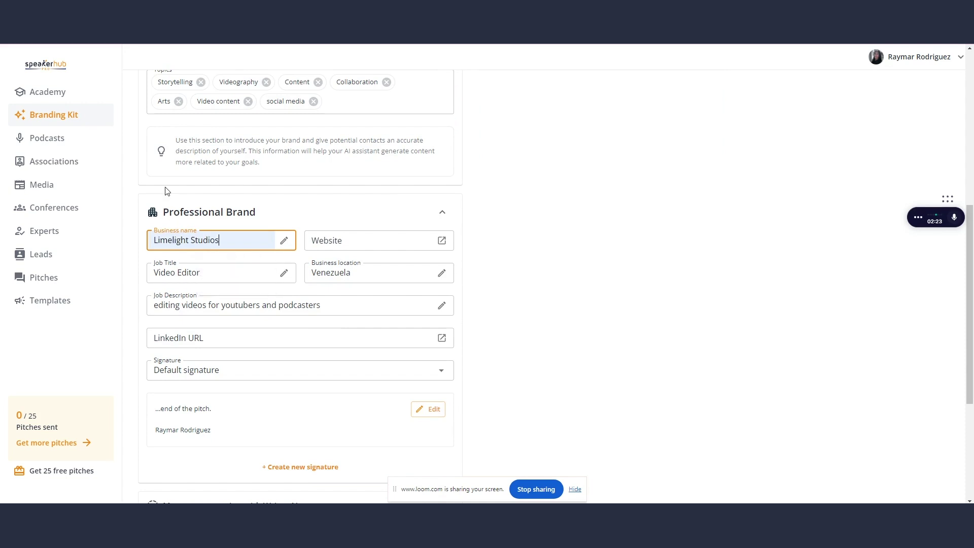
left_click(323, 239)
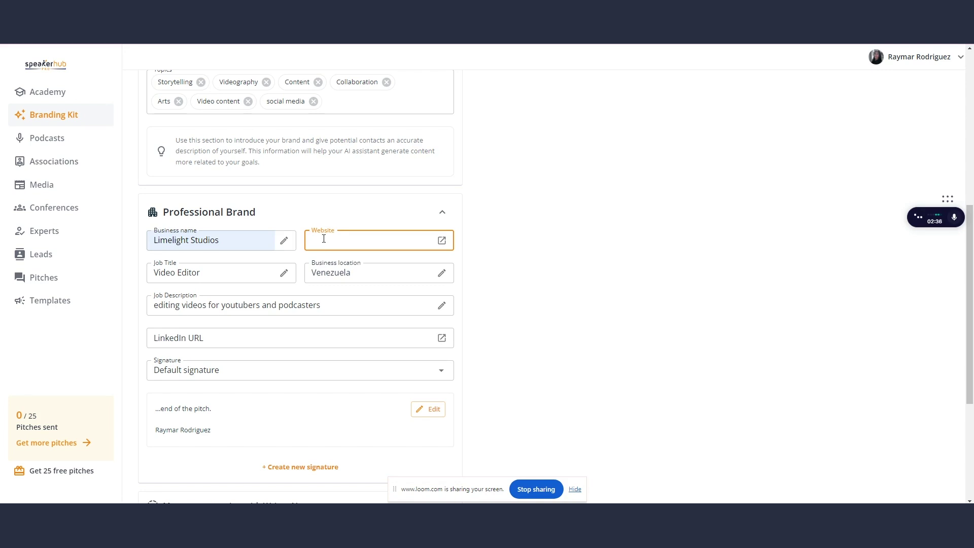
scroll(323, 238, "down", 2)
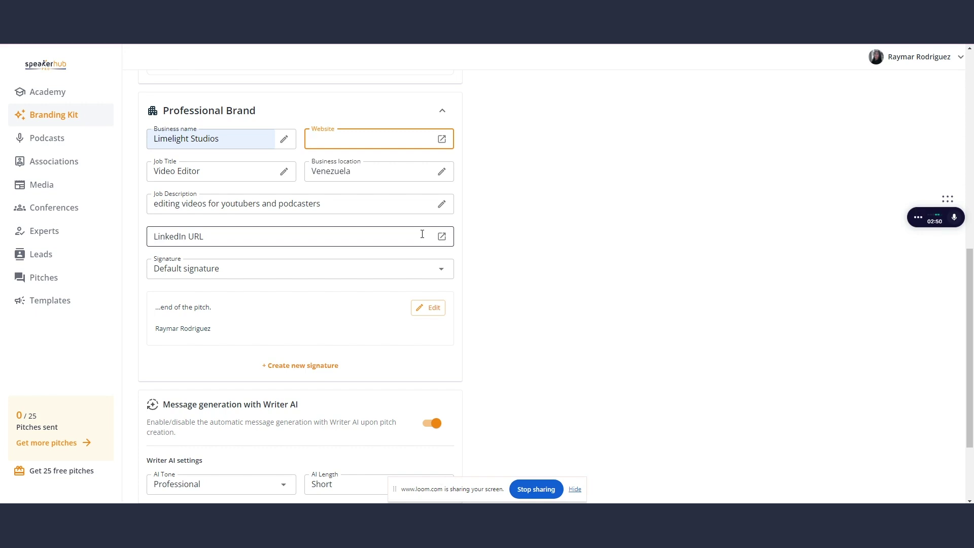
scroll(422, 233, "down", 1)
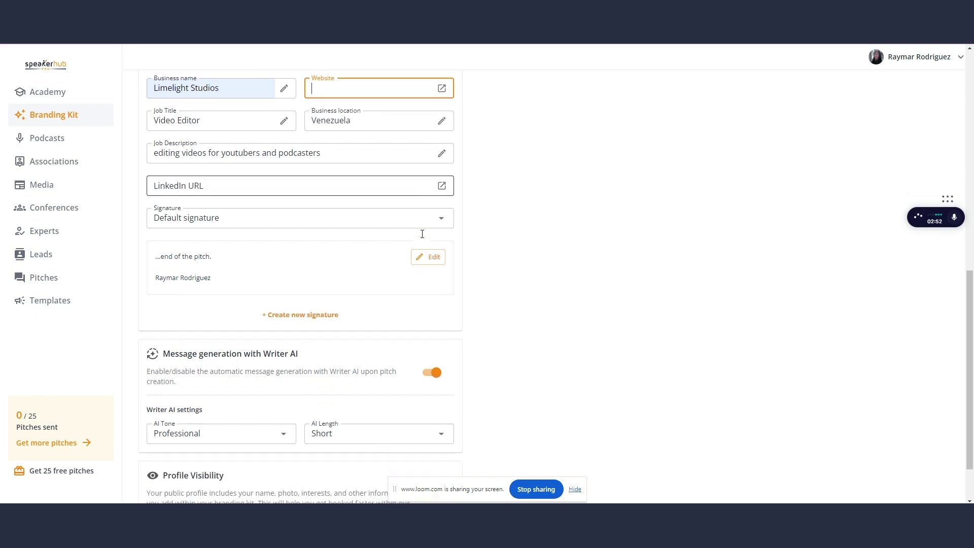
left_click(432, 258)
Add the user's e-mail address on a new line under the name in the signature, and save
left_click(268, 275)
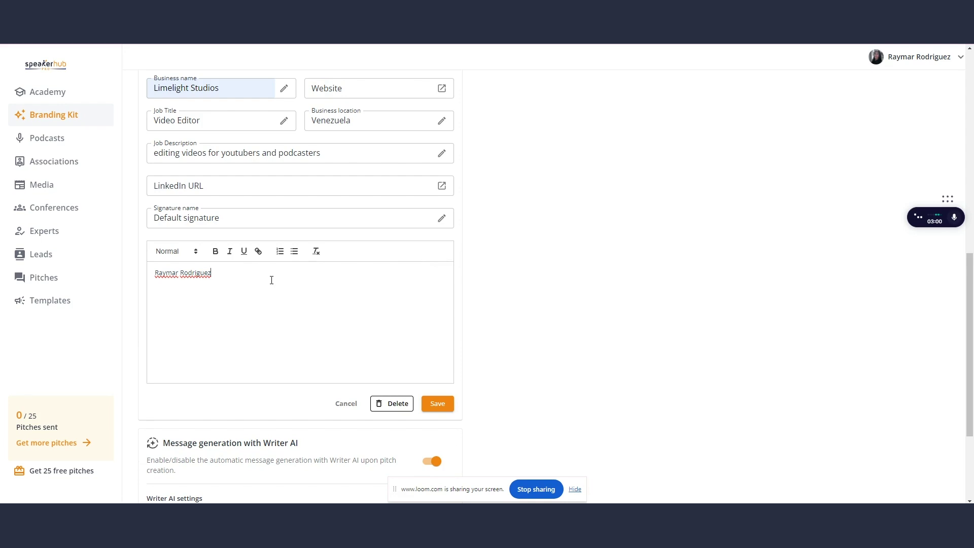
key("Return")
left_click(439, 403)
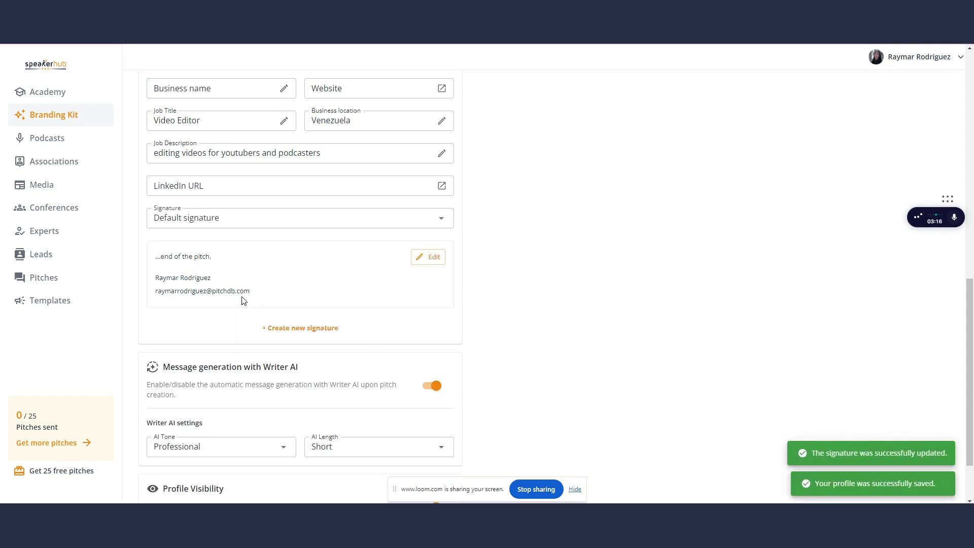
scroll(476, 318, "down", 2)
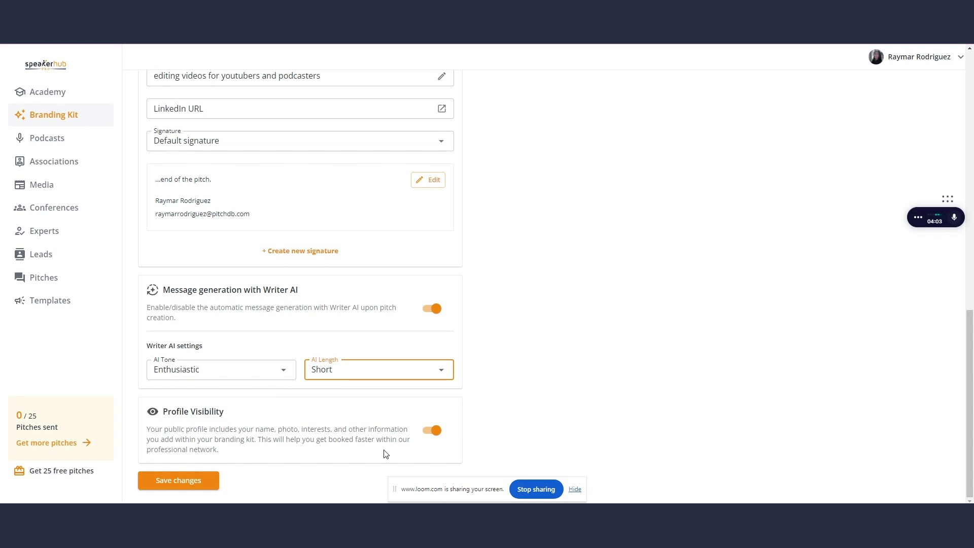
Save the My Brand changes and return to the Branding Kit overview
left_click(205, 482)
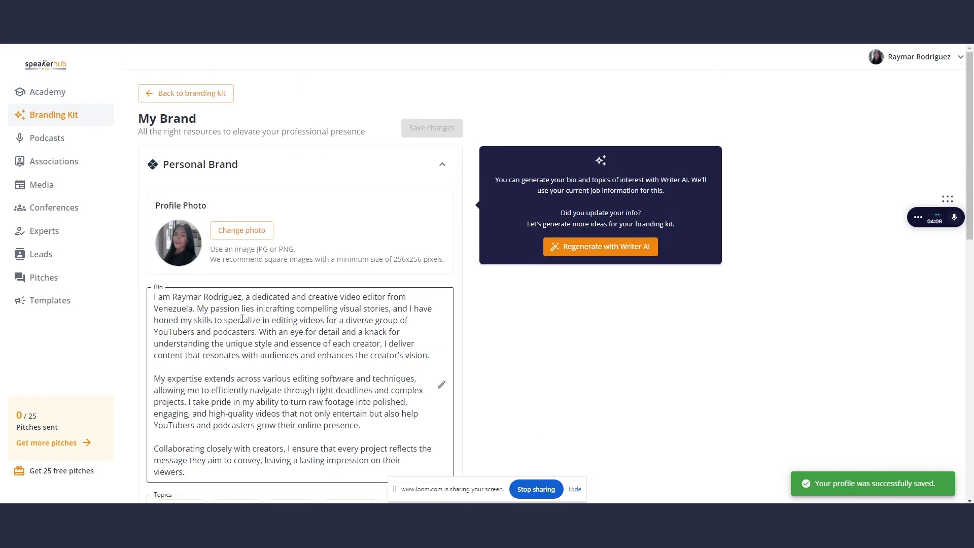
left_click(217, 95)
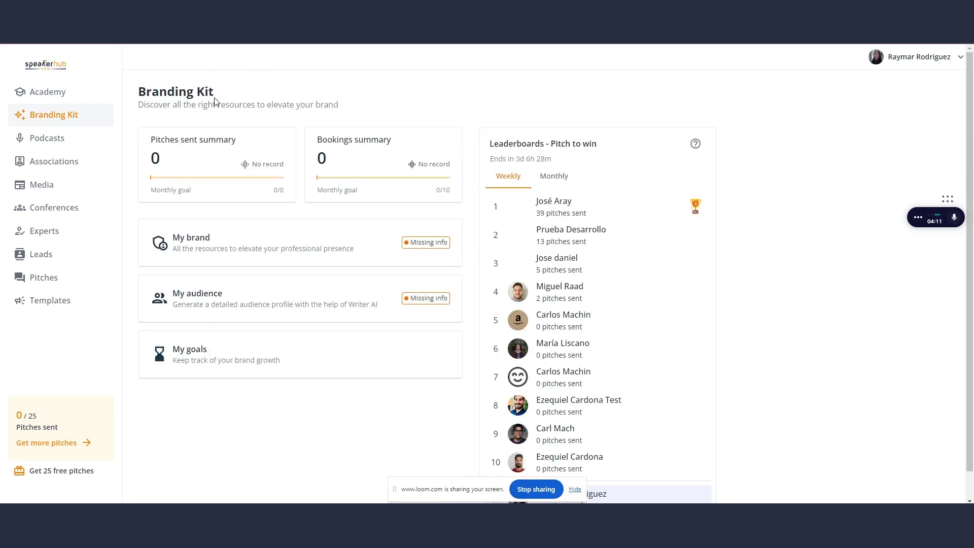
Open My audience and narrow the target Age Range
left_click(290, 294)
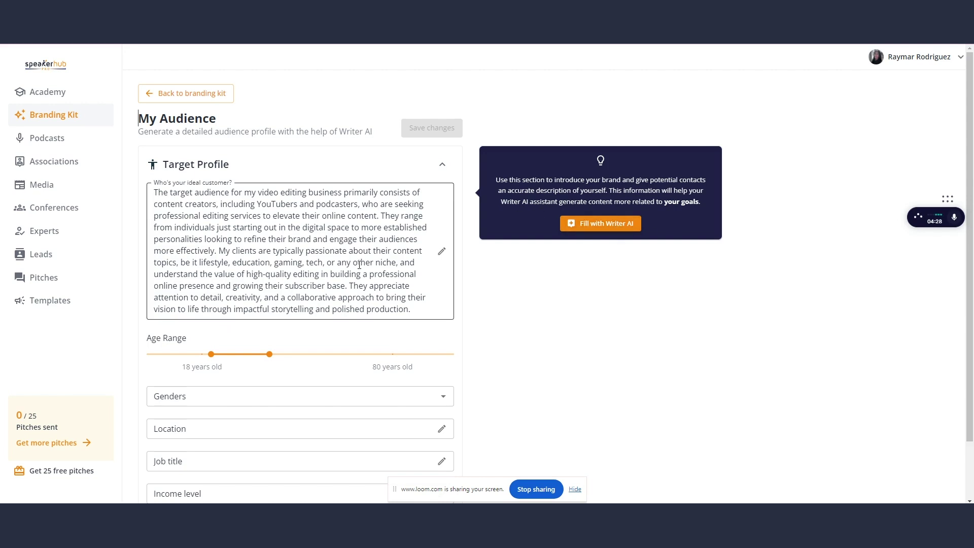
scroll(355, 265, "down", 1)
mouse_move(205, 290)
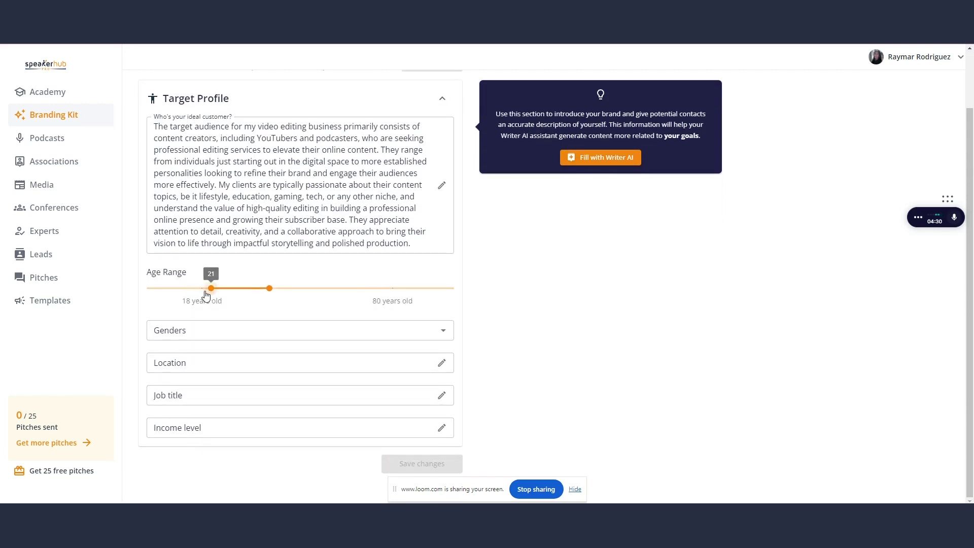
left_click_drag(206, 290, 202, 289)
left_click(255, 288)
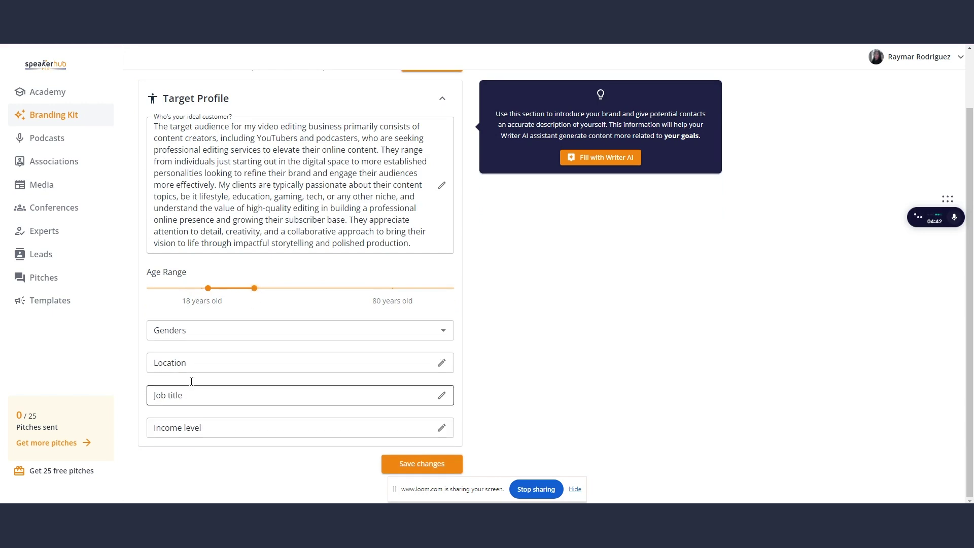
Set gender Female, location Venezuela and job title Video Editor, then save the audience profile
left_click(196, 335)
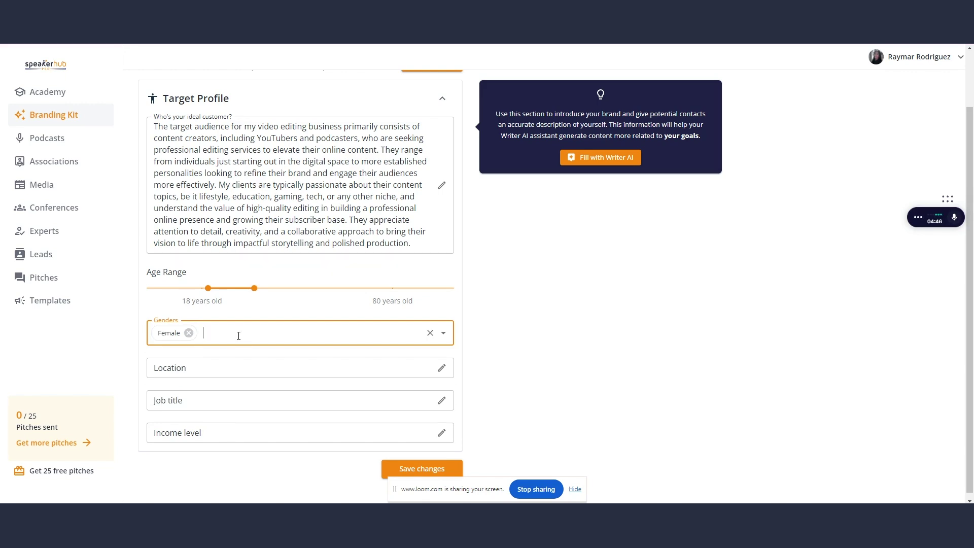
left_click(223, 368)
left_click(215, 395)
left_click(198, 404)
left_click(204, 432)
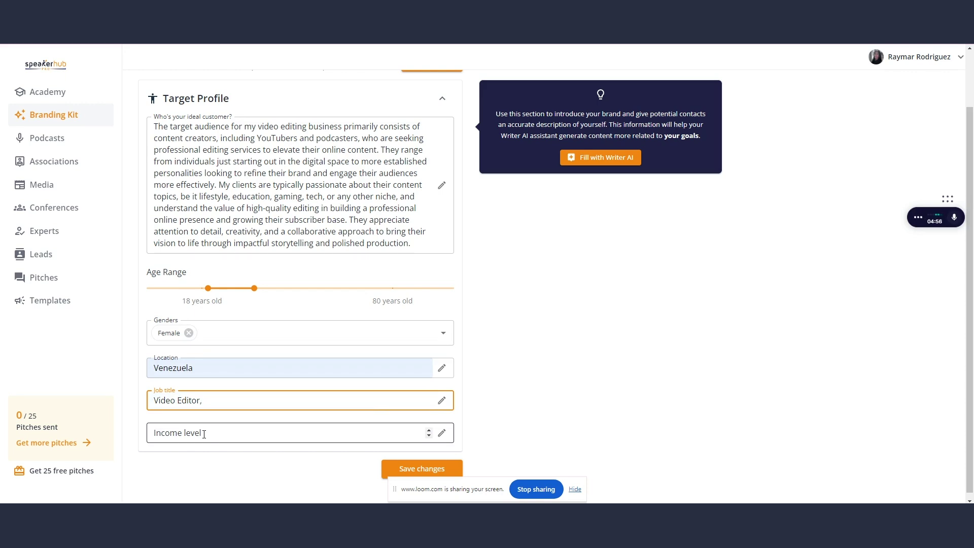
left_click(418, 474)
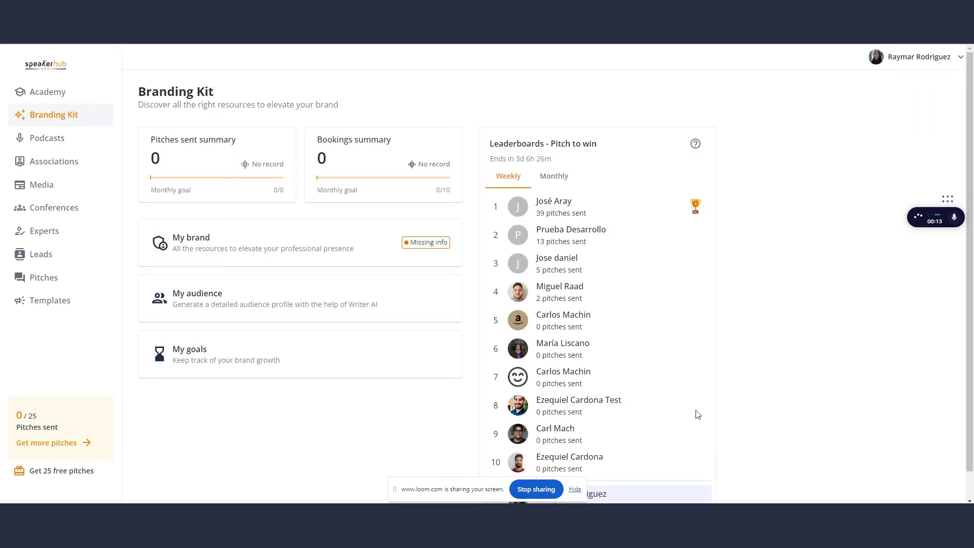
left_click(218, 365)
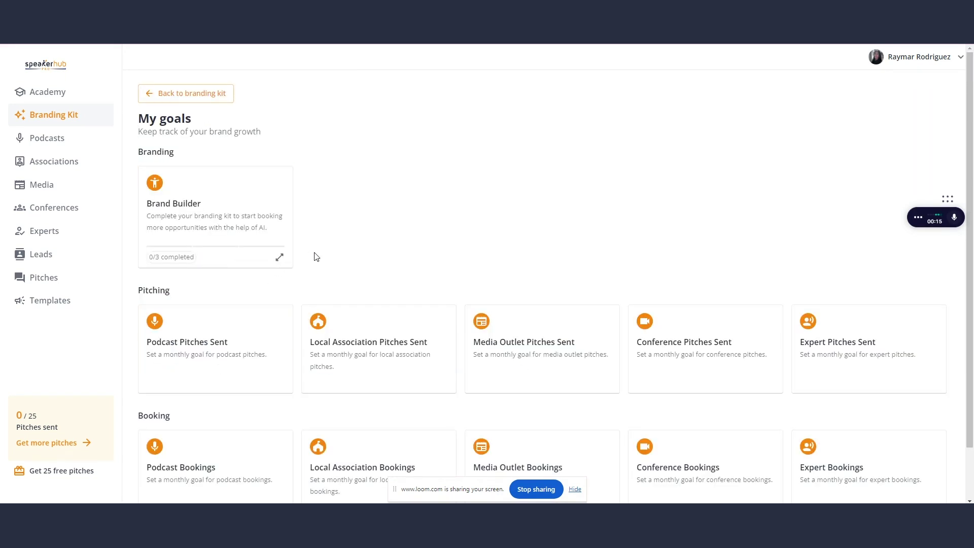
scroll(320, 254, "down", 1)
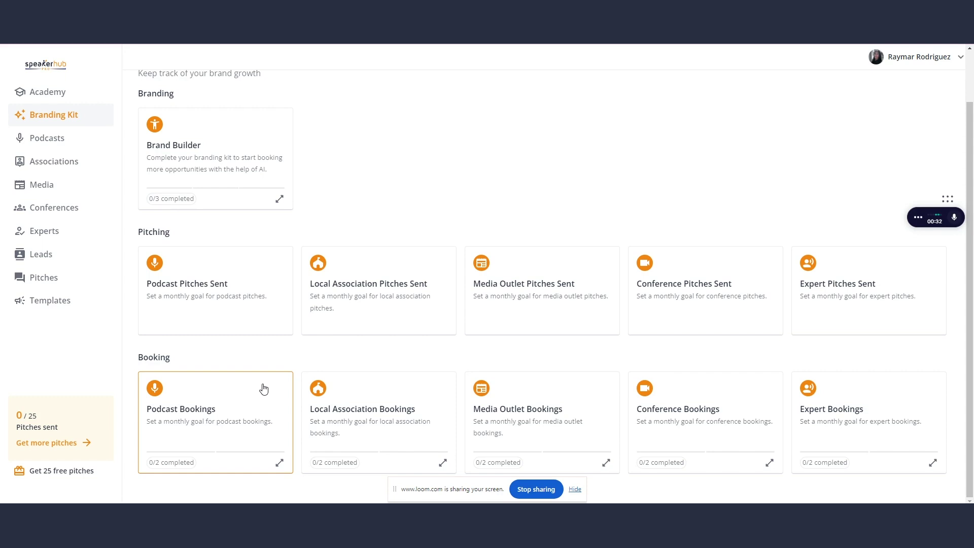
scroll(256, 375, "up", 2)
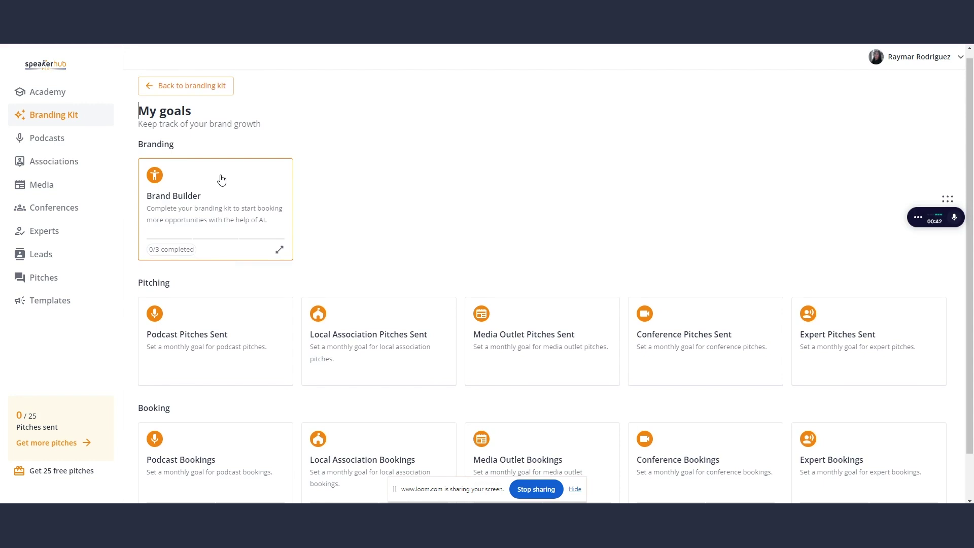
left_click(211, 95)
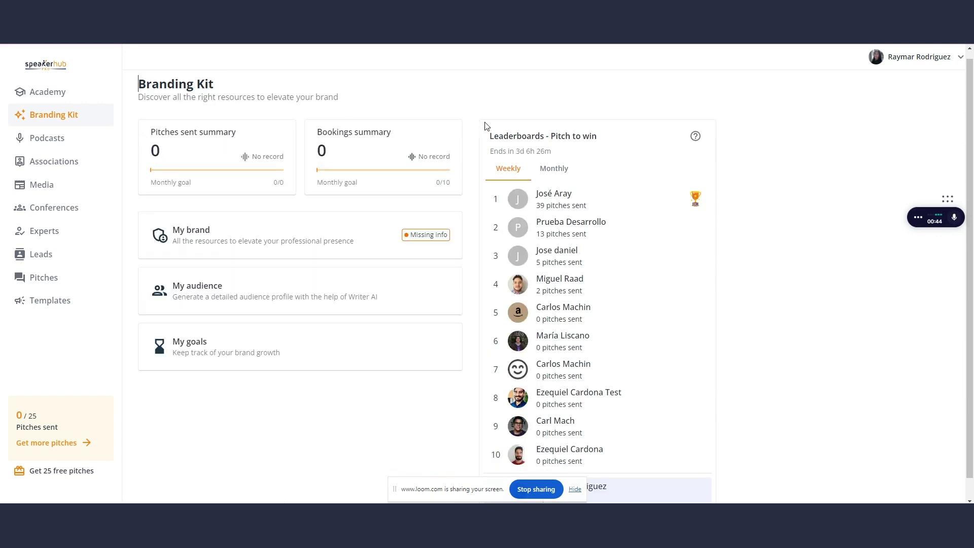